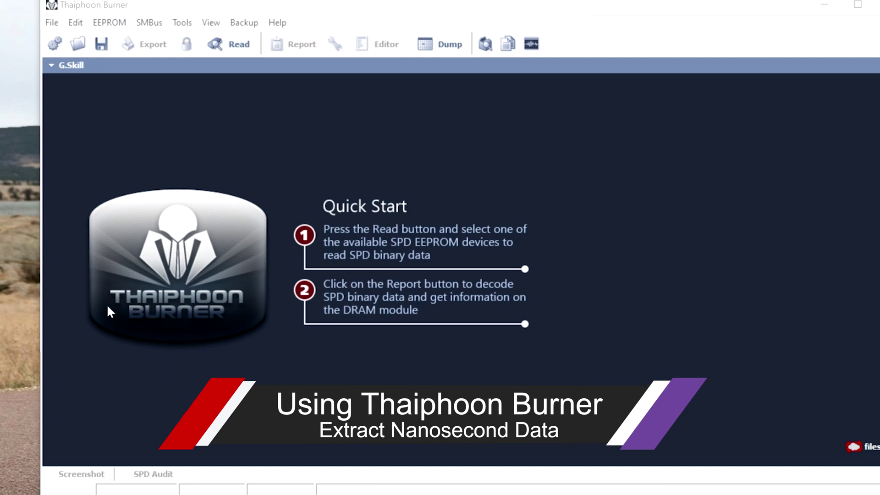
- Read the SPD at 52h twice to load the G.Skill F4-4000C16-16GTRS B-die report
left_click(245, 45)
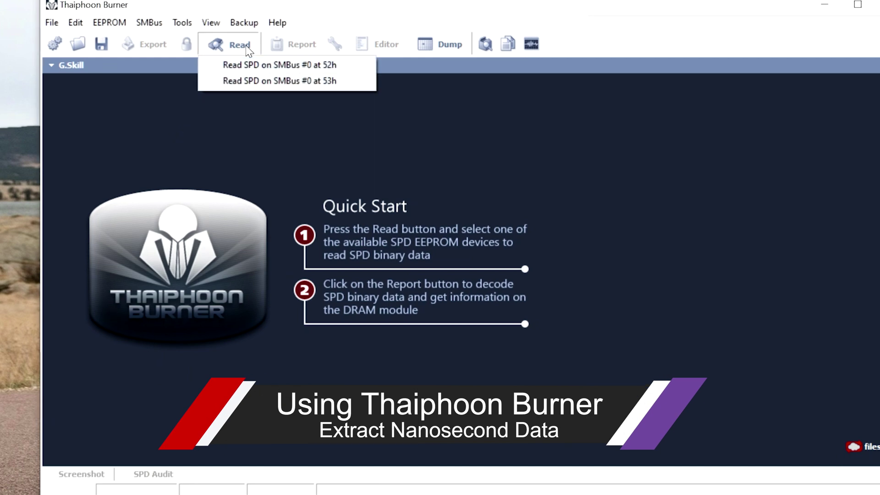
left_click(284, 65)
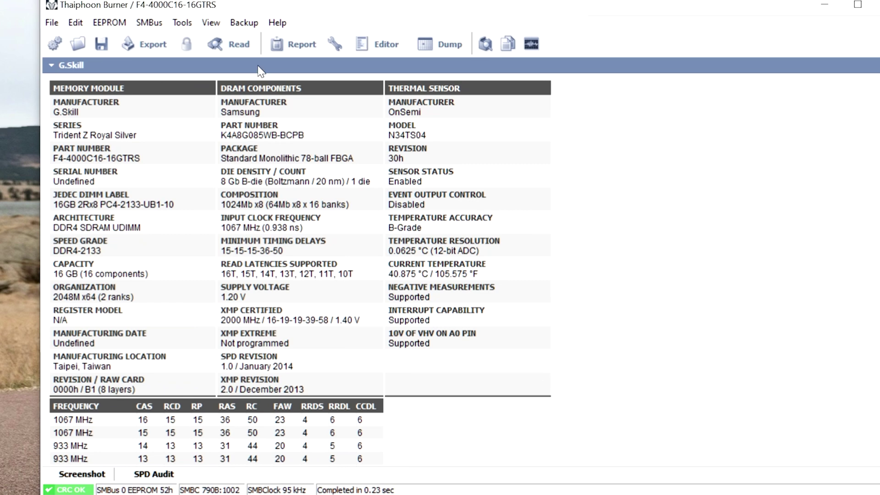
left_click(231, 44)
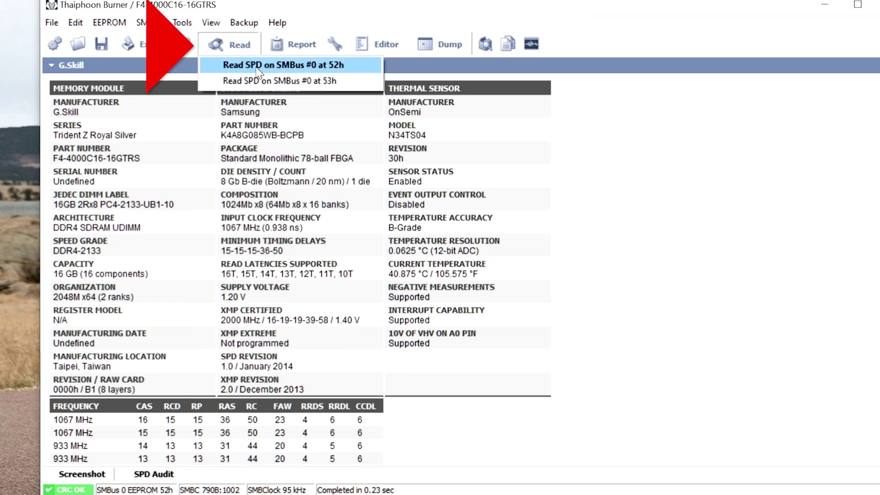
left_click(258, 69)
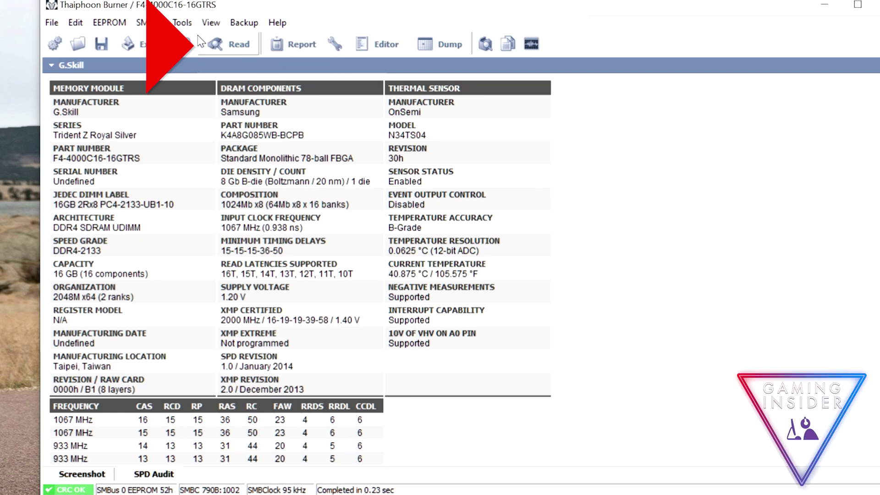
- Open the detailed module report and show its delays in nanoseconds
left_click(284, 54)
scroll(724, 364, "down", 10)
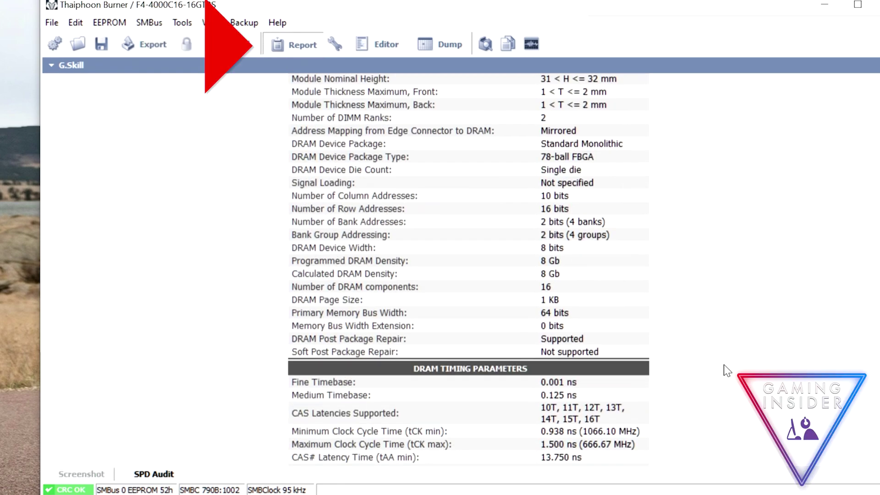
scroll(724, 365, "down", 15)
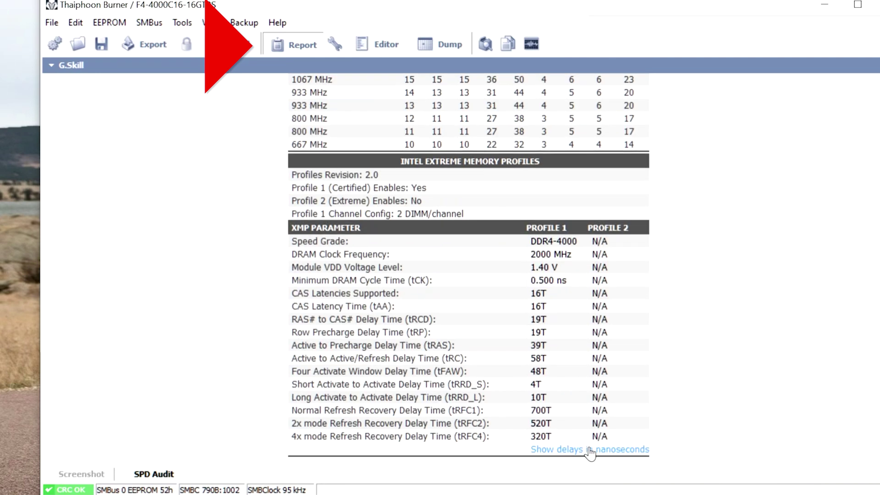
left_click(587, 450)
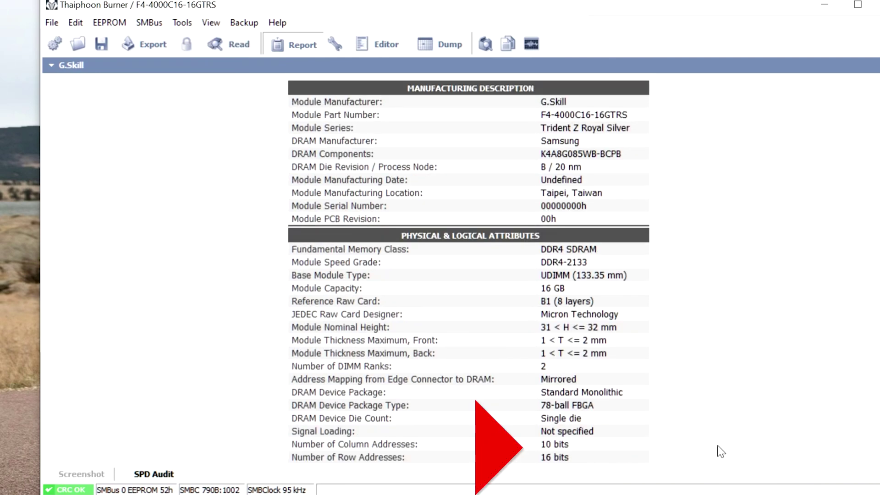
- Export the complete HTML report to the desktop as G.Skill F4-4000C16-16GTRS.html
left_click(152, 44)
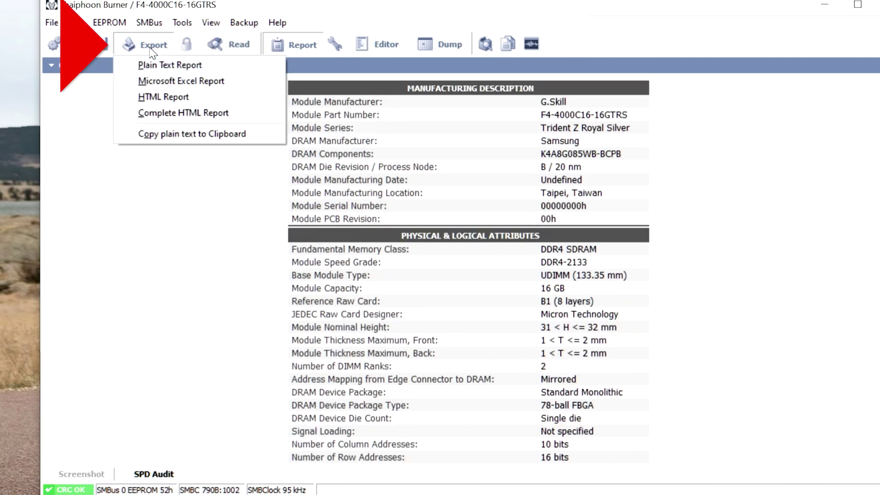
left_click(256, 113)
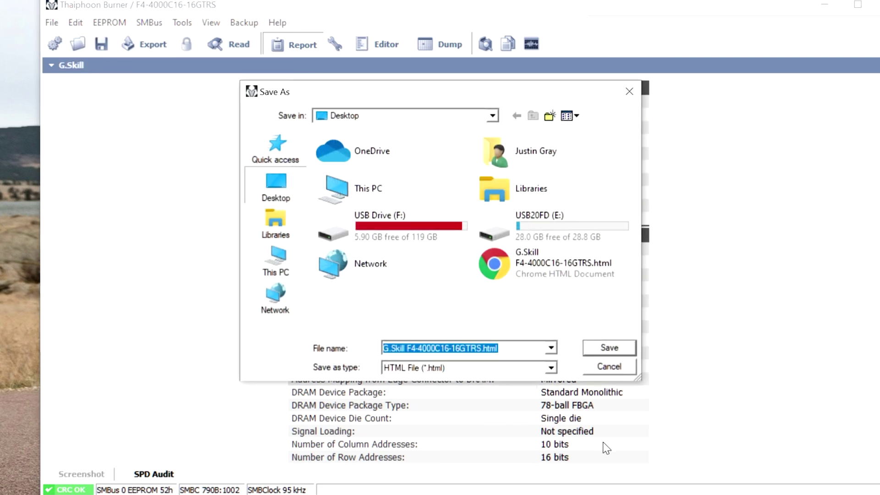
left_click(570, 266)
left_click(616, 349)
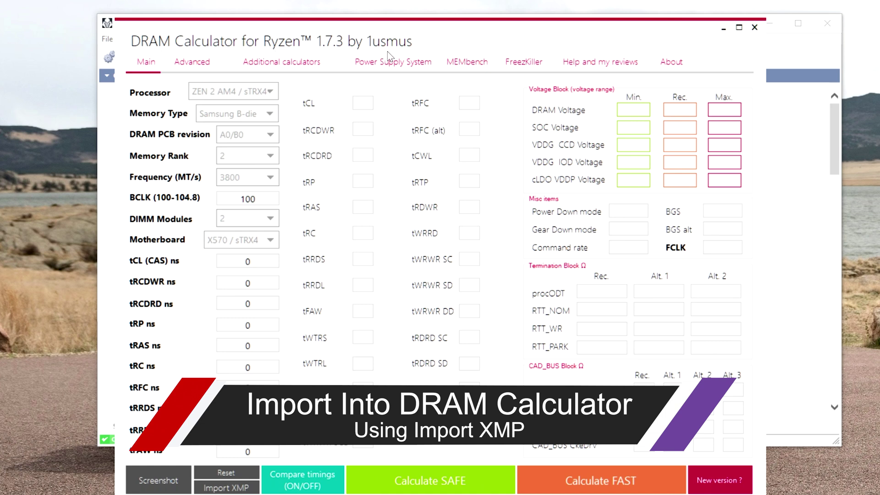
- Keep processor ZEN 2 AM4 / sTRX4 and import XMP from the G.Skill HTML report, giving tCL 8.000
left_click(265, 95)
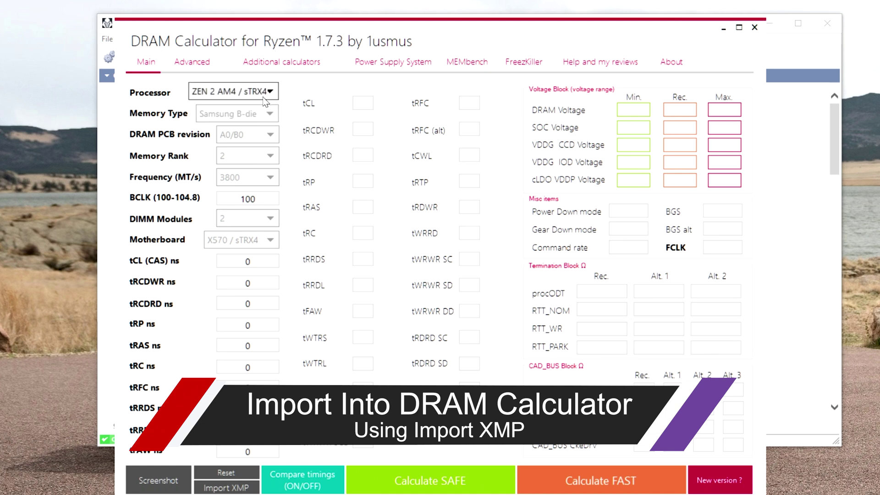
left_click(270, 179)
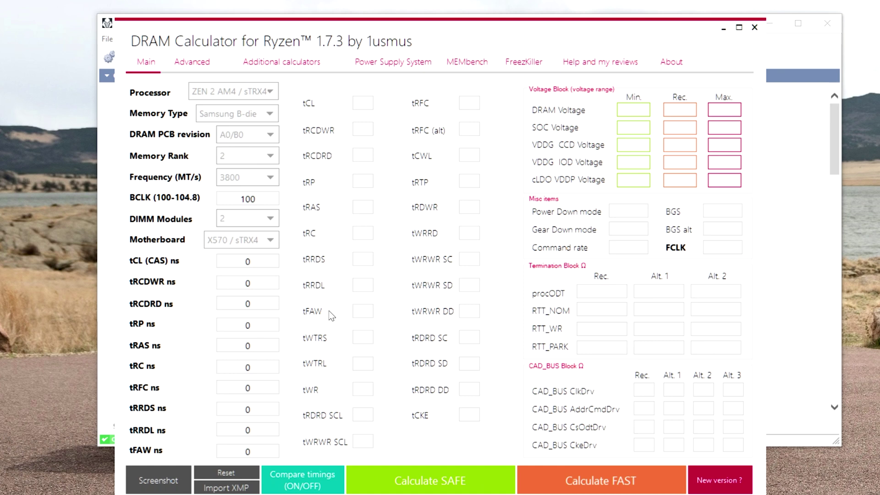
left_click(236, 488)
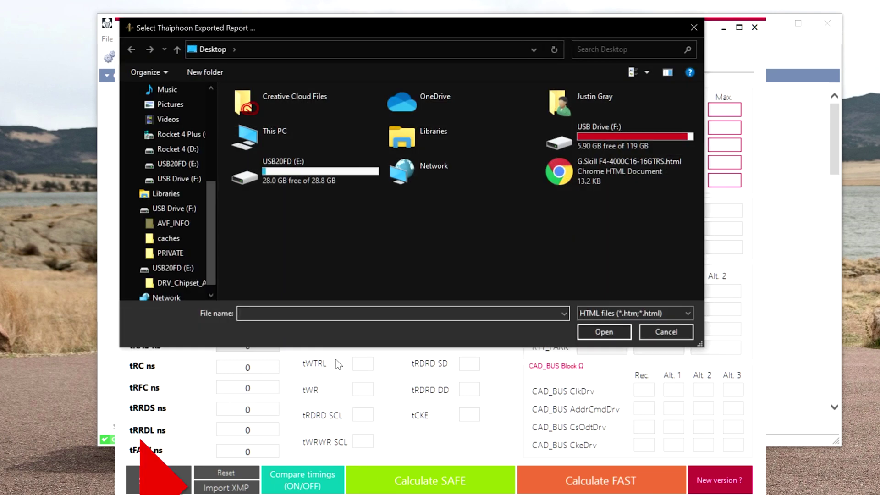
left_click(634, 178)
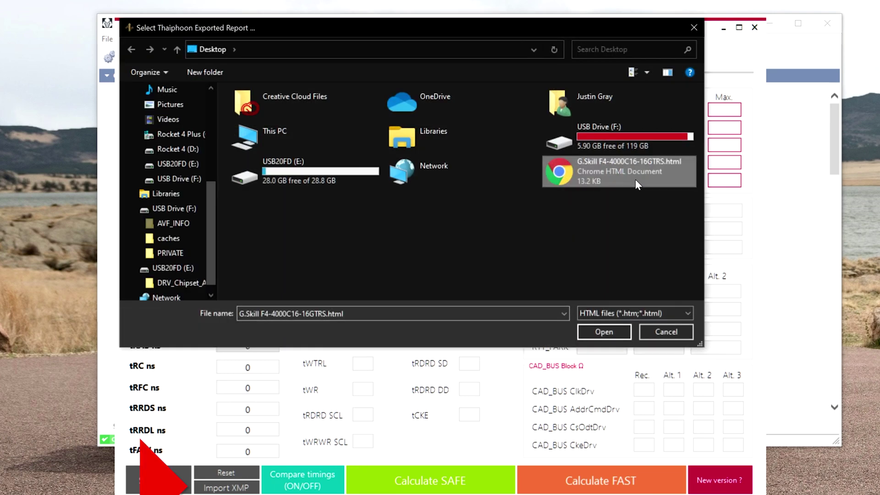
left_click(603, 332)
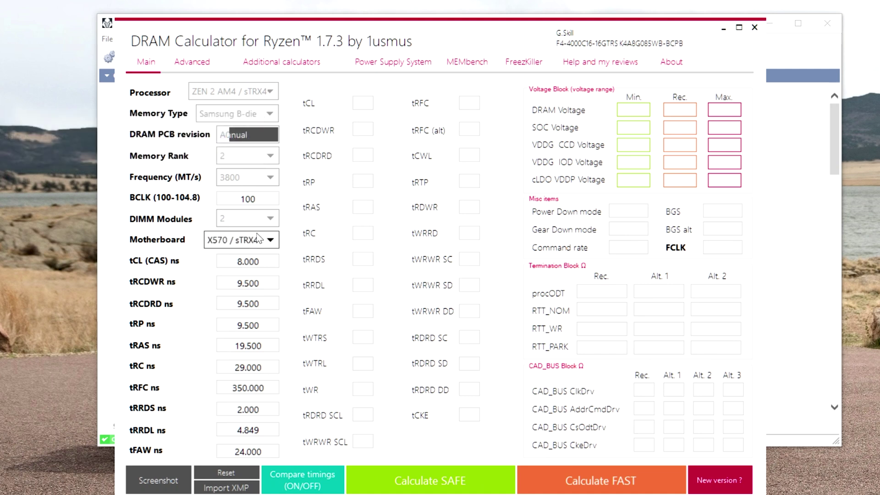
- Keep rank 2 and calculate the Safe preset: tCL 14, tRCDRD 18, tRFC 370, DRAM 1.400 V, FCLK 1900
mouse_move(261, 229)
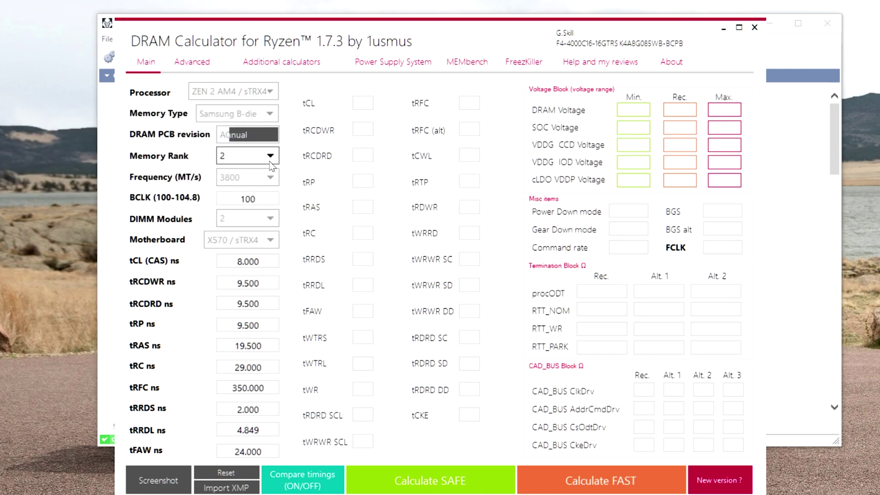
left_click(270, 158)
left_click(271, 166)
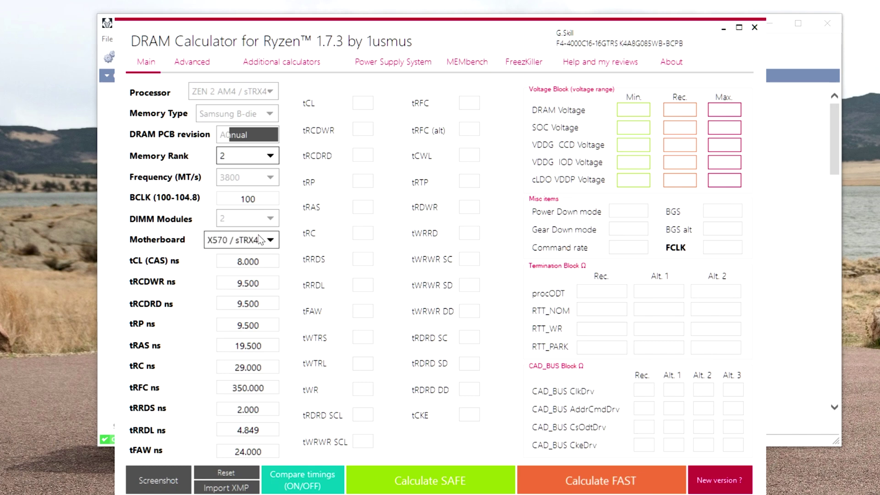
mouse_move(258, 248)
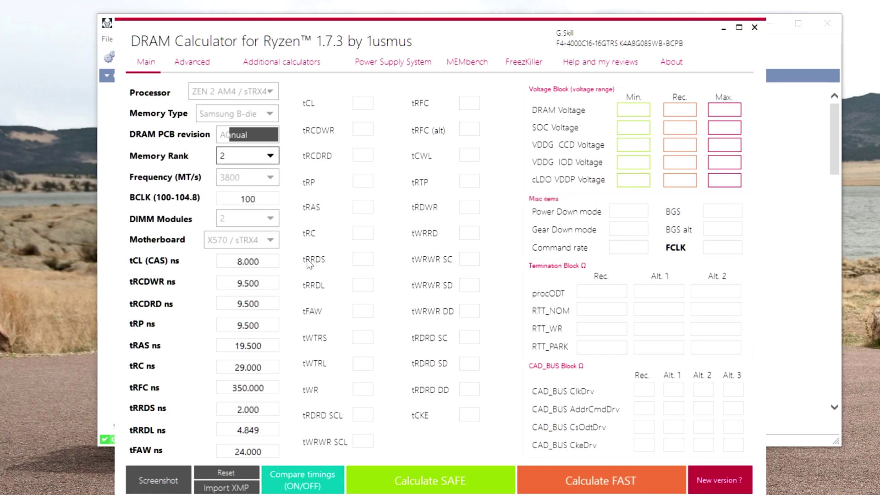
left_click(442, 487)
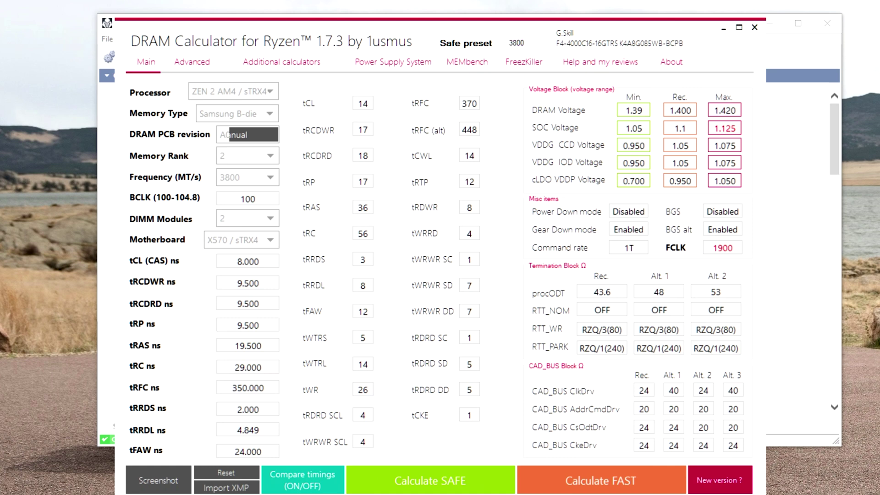
left_click(652, 482)
left_click(444, 486)
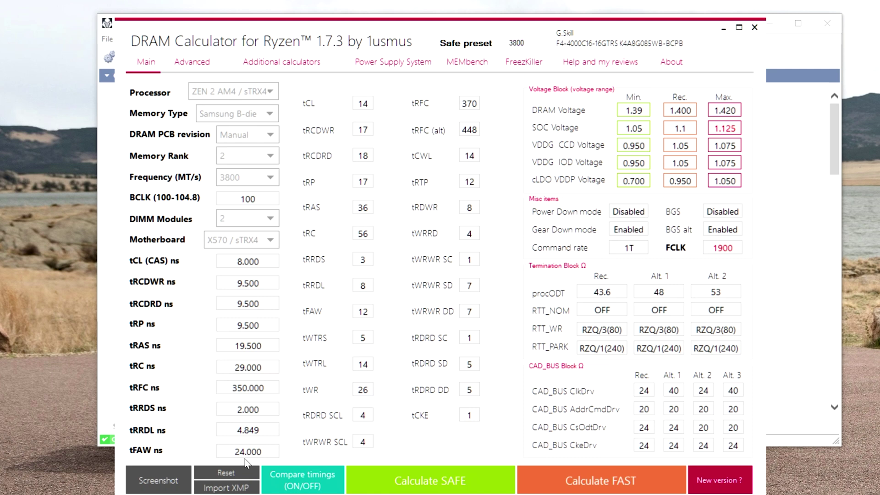
- Reset the values and set PCB revision A0/B0, Samsung B-die memory, rank 2
left_click(238, 474)
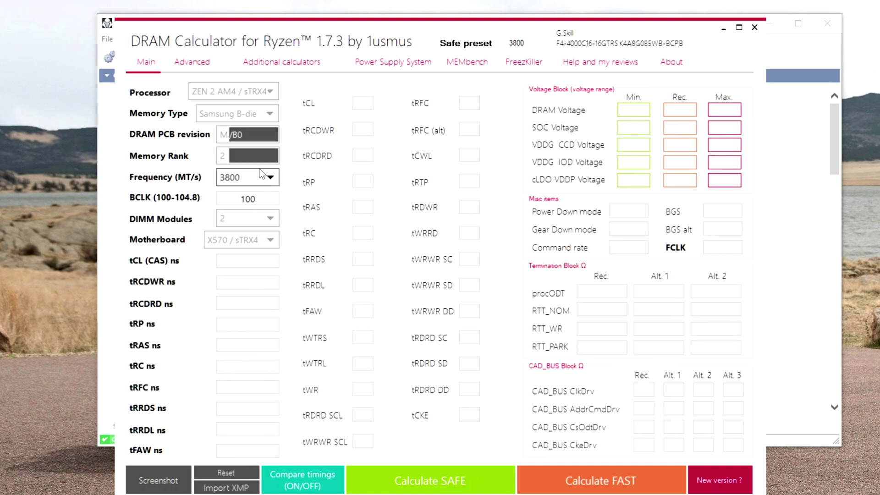
left_click(248, 135)
left_click(252, 165)
left_click(269, 113)
left_click(300, 131)
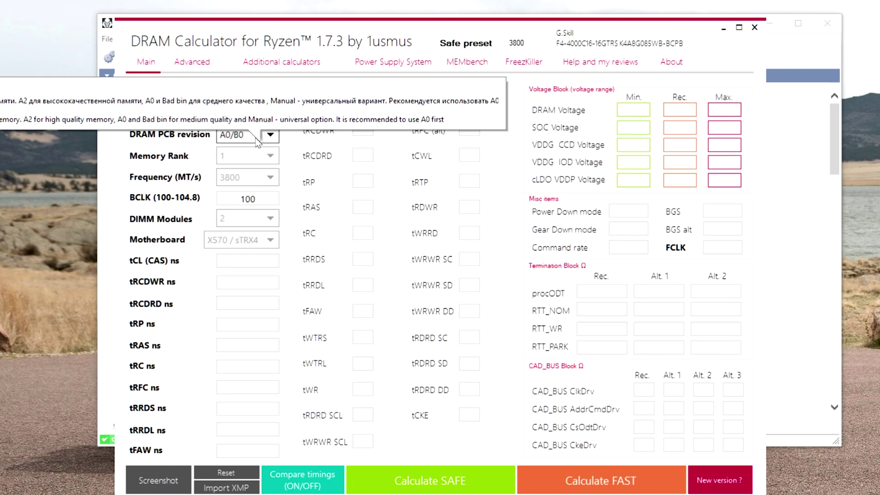
left_click(275, 159)
left_click(246, 183)
- Calculate timings for 3800 MT/s with 2 DIMMs: tCL 16, tRCDRD 17, tRFC 494
left_click(248, 177)
left_click(241, 193)
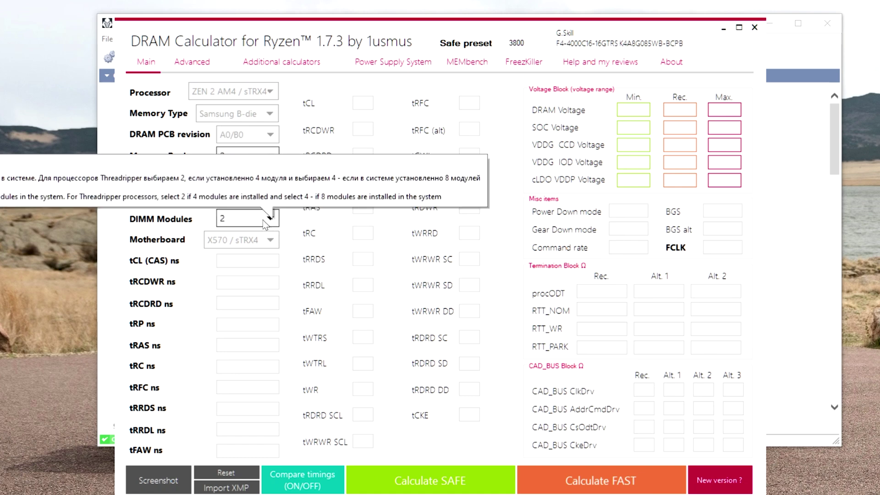
left_click(263, 220)
left_click(243, 231)
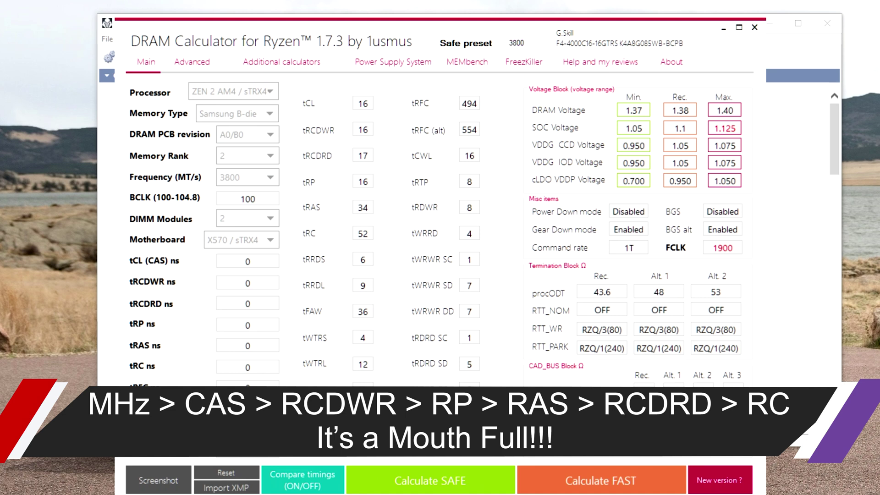
- Set the frequency to 4000 and try Safe and Fast presets, dismissing the not-supported errors
left_click(270, 181)
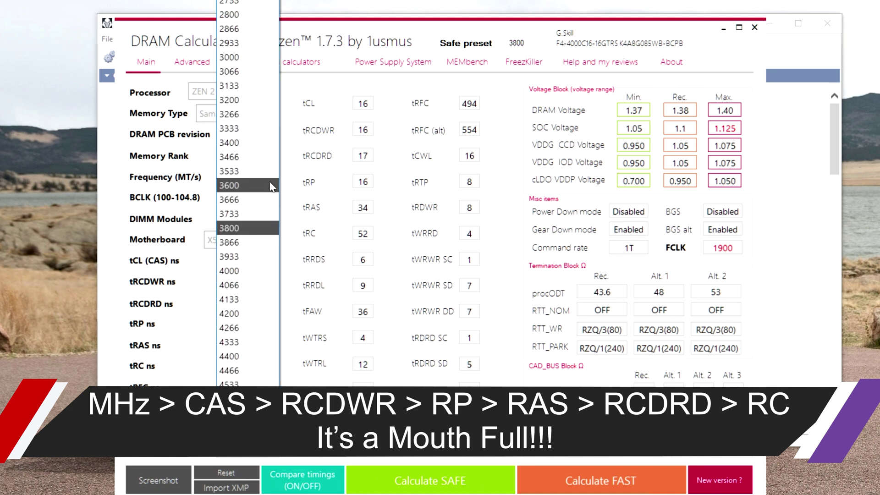
left_click(255, 270)
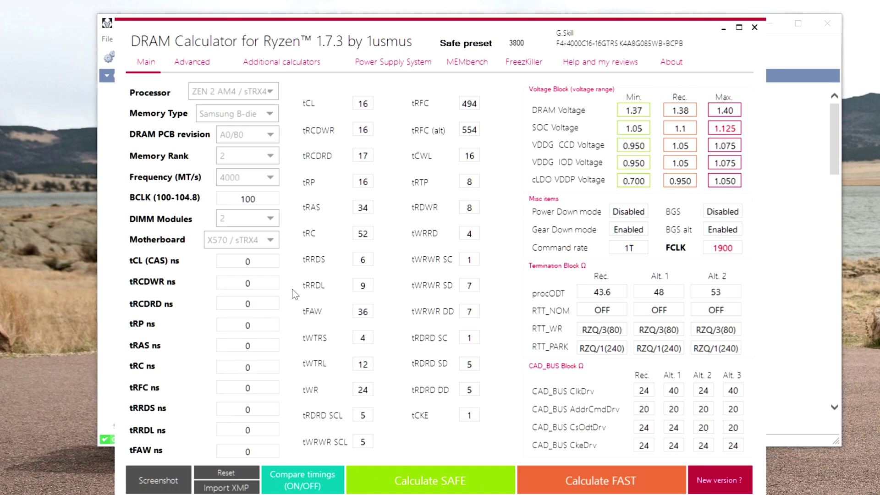
left_click(491, 479)
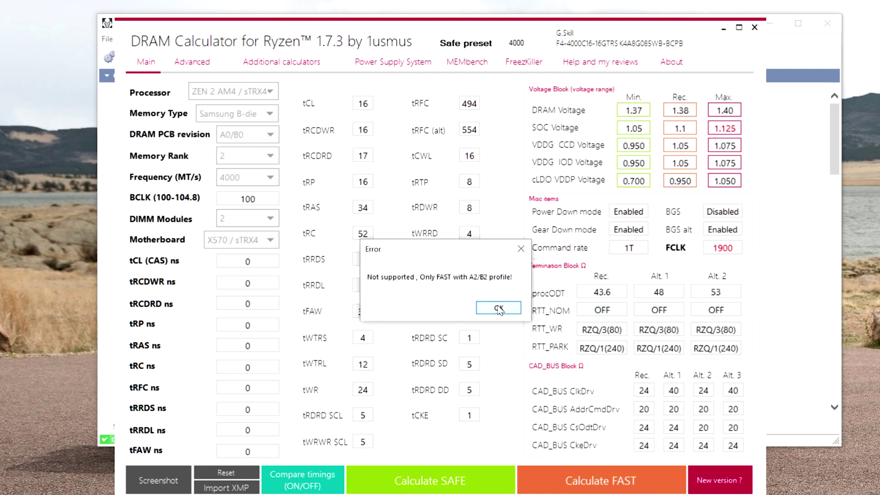
left_click(499, 310)
left_click(609, 485)
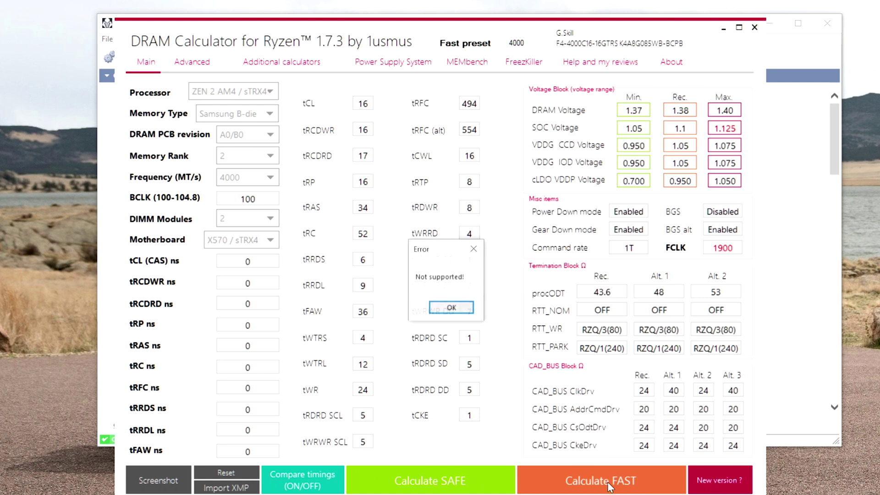
left_click(451, 307)
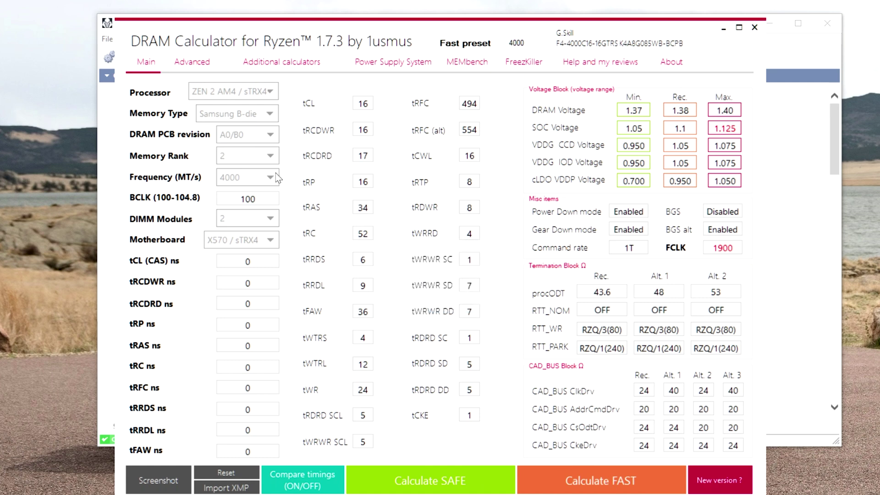
- Change the PCB revision to A3/A2/B2 and retry Fast and Safe, dismissing each error
left_click(270, 134)
left_click(236, 150)
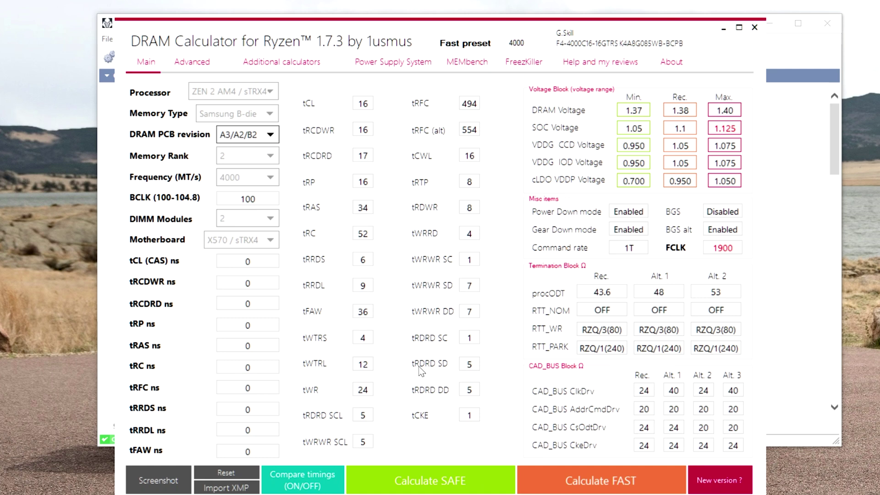
left_click(590, 486)
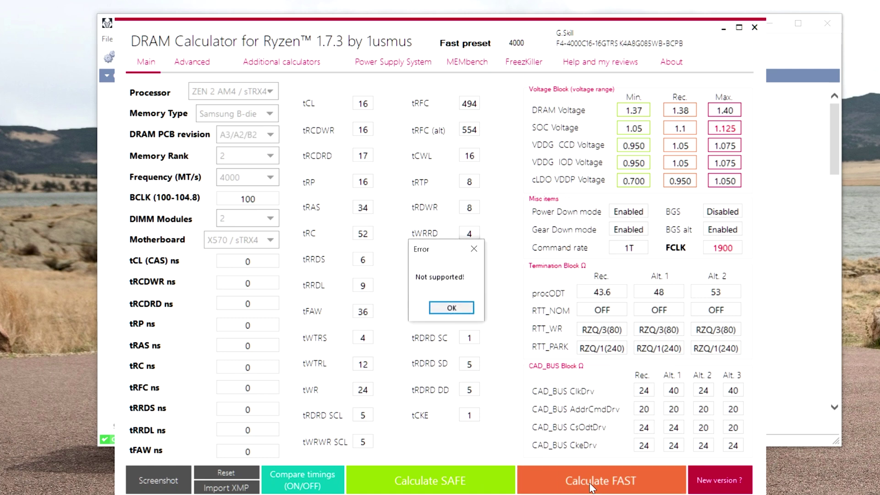
left_click(464, 308)
left_click(461, 477)
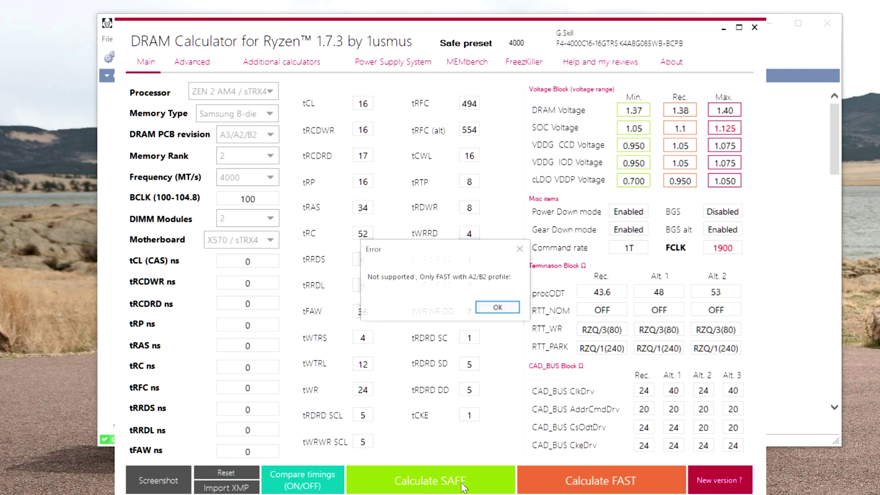
left_click(495, 308)
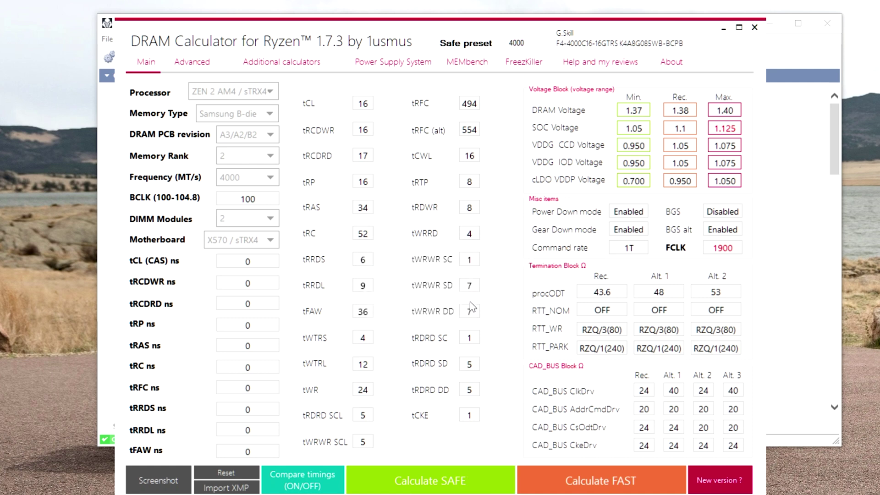